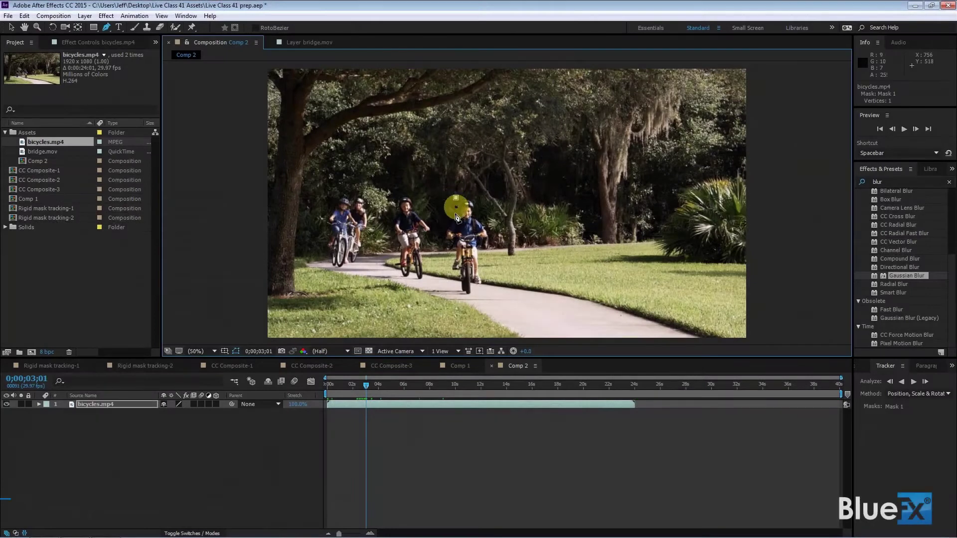
- Draw a closed ten-point Pen mask tracing the boy on the front bicycle
click(453, 214)
click(448, 243)
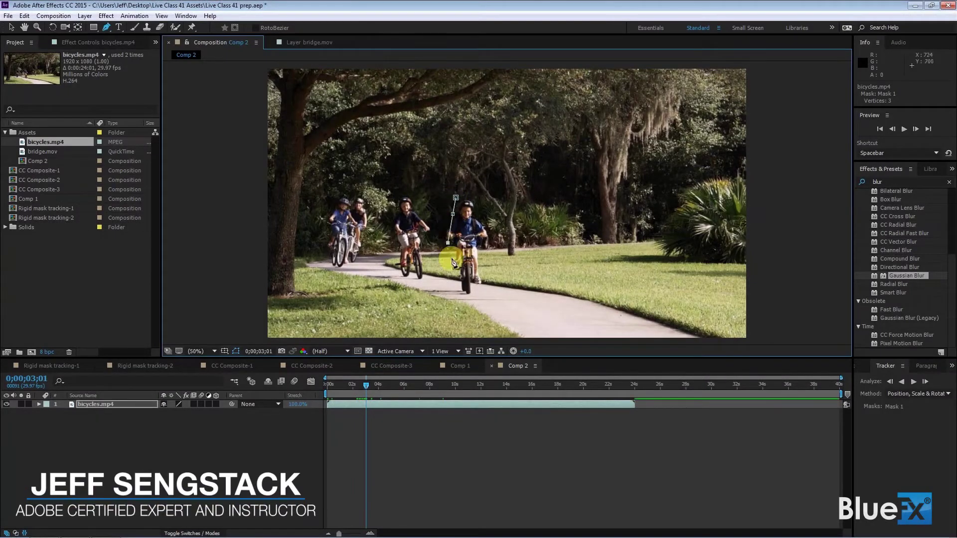
click(453, 277)
click(467, 293)
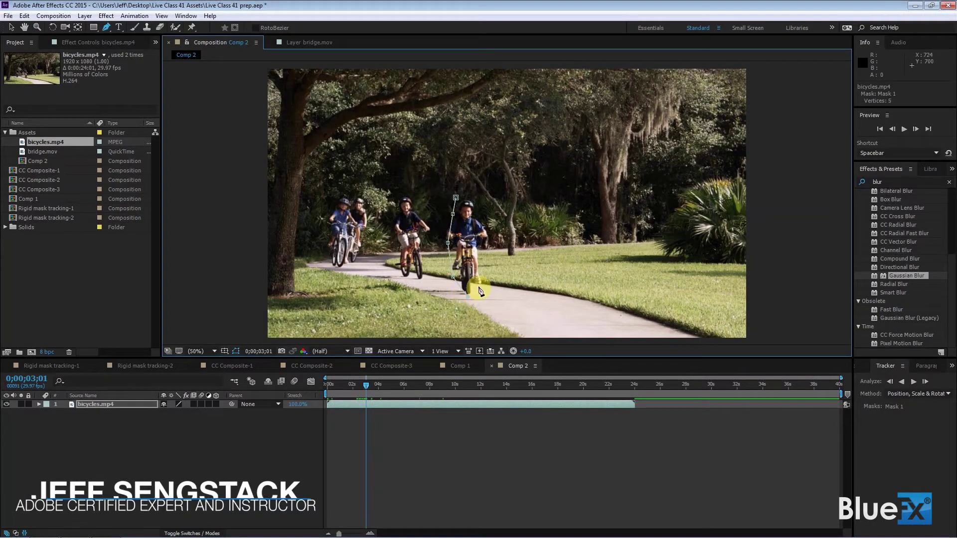
click(484, 273)
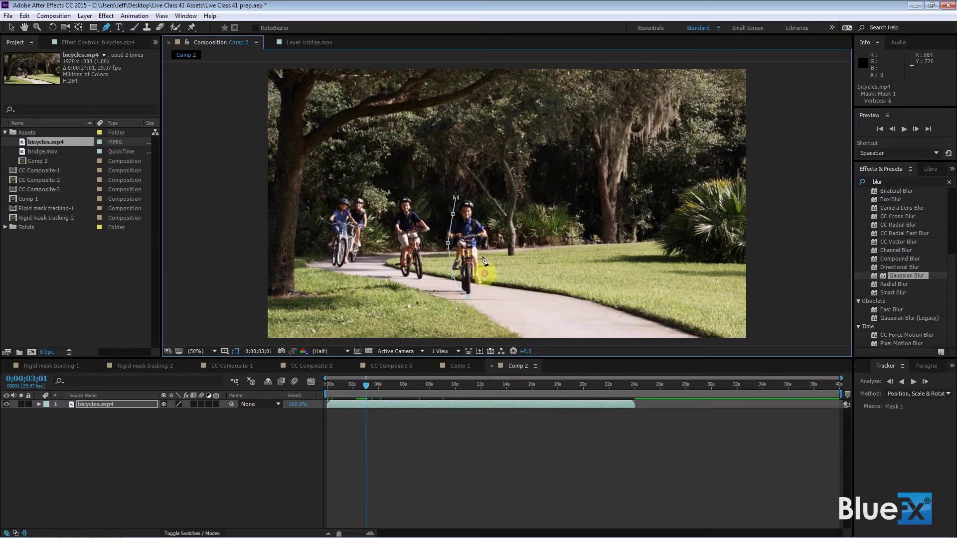
click(487, 251)
click(493, 232)
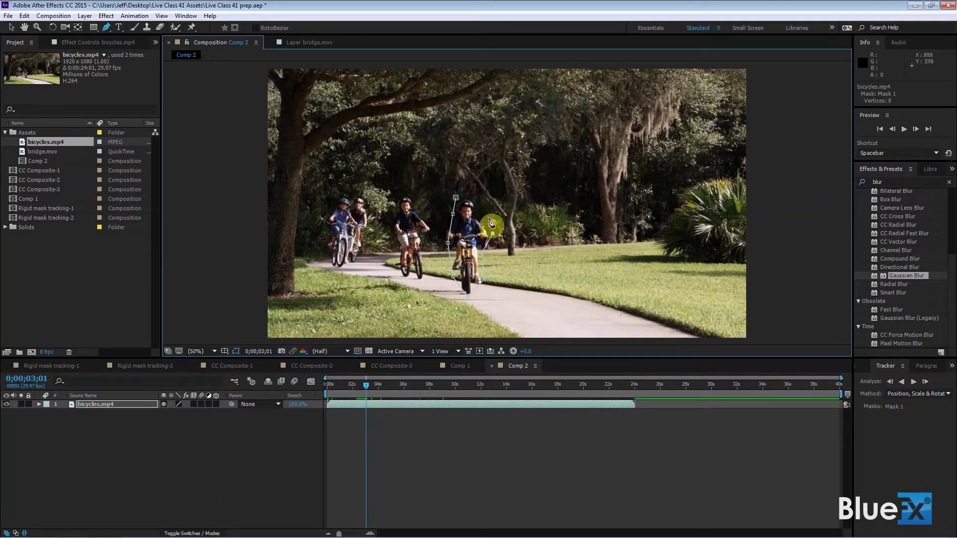
click(488, 212)
click(480, 201)
click(456, 198)
click(455, 198)
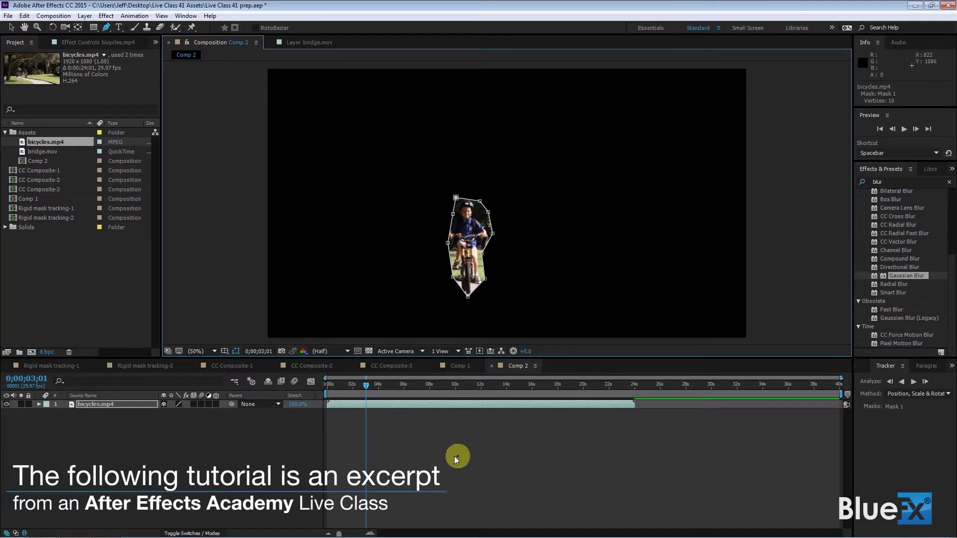
- Expand the layer's Masks group and show the Tracker's method list, set to Position, Scale & Rotation
click(36, 403)
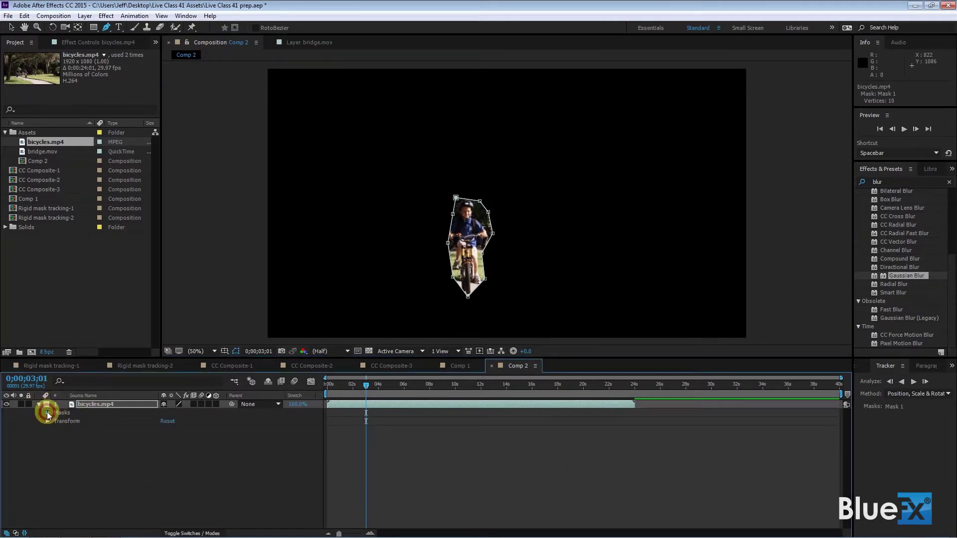
click(47, 412)
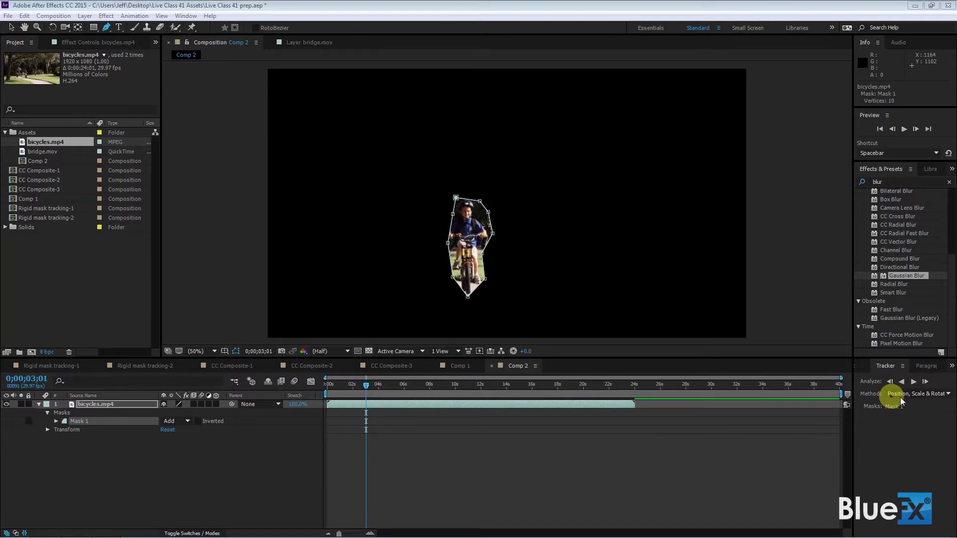
click(949, 395)
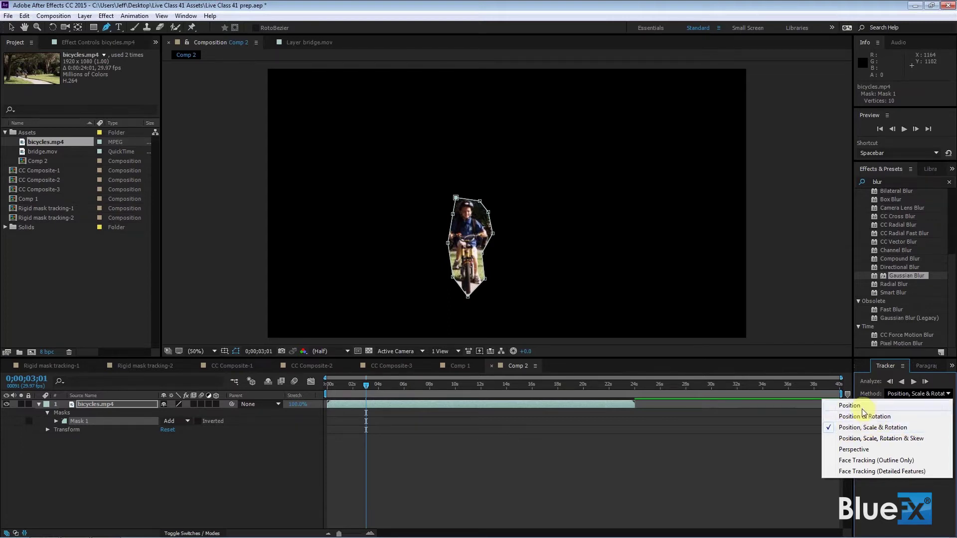
- Track Mask 1 forward, stop partway, then scrub back over the new mask path keyframes
click(890, 494)
click(914, 382)
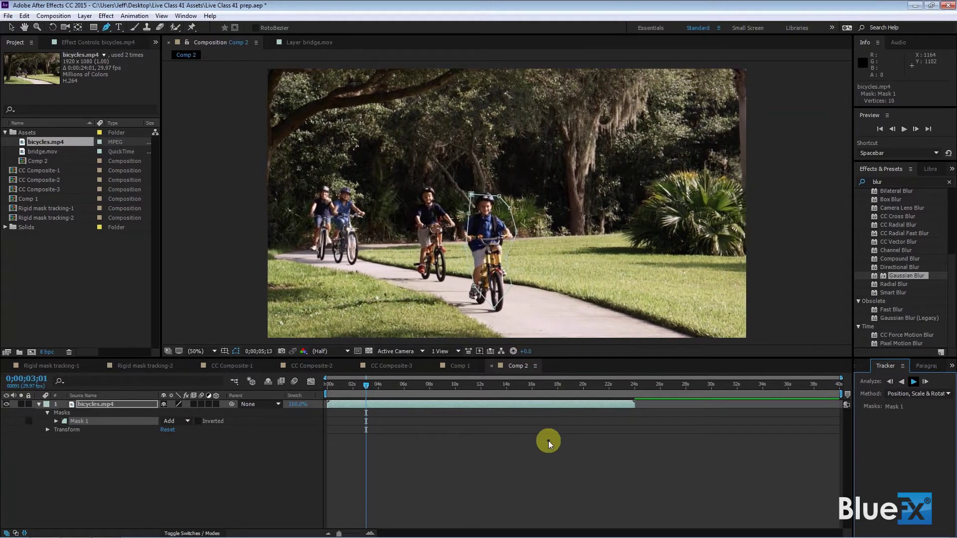
click(602, 454)
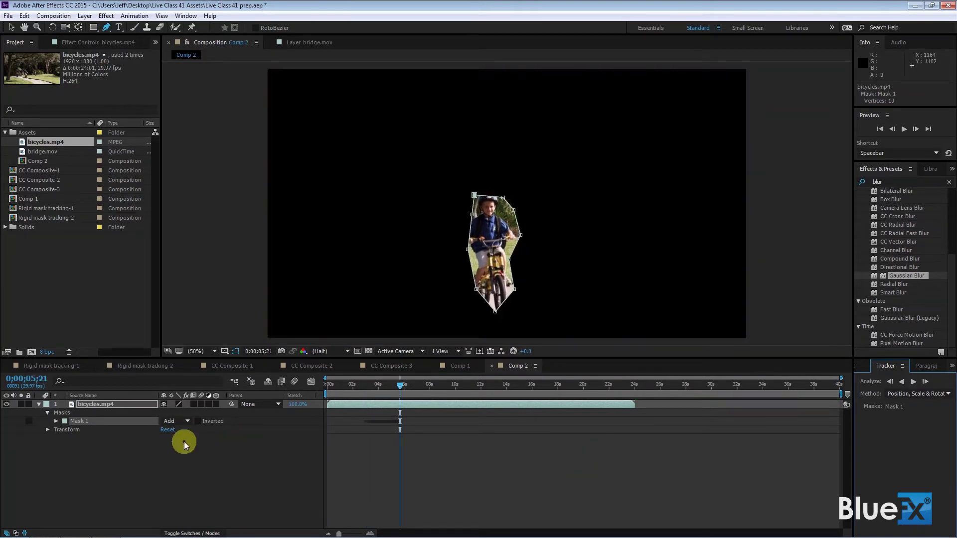
click(56, 422)
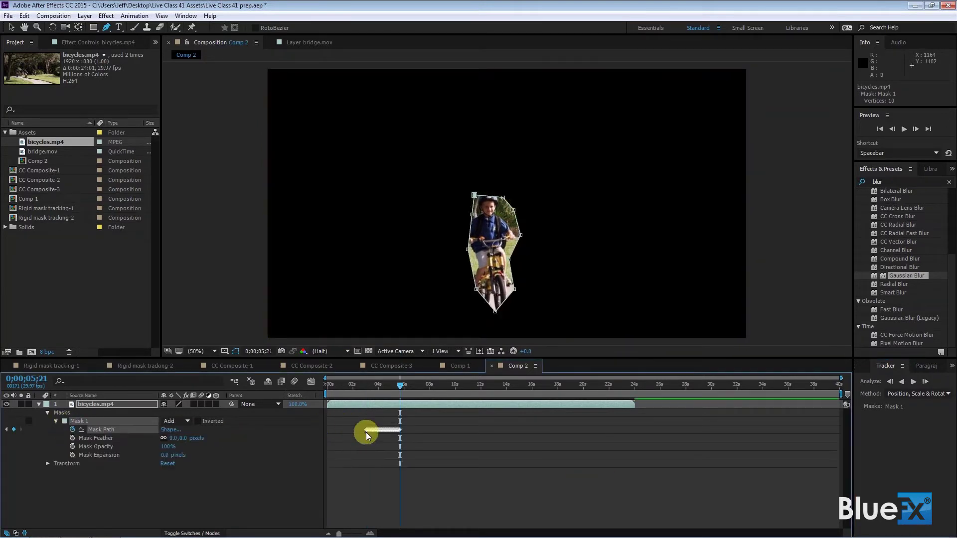
drag(402, 393, 380, 399)
- Change Mask 1's mode from Add to Subtract in the timeline
click(81, 430)
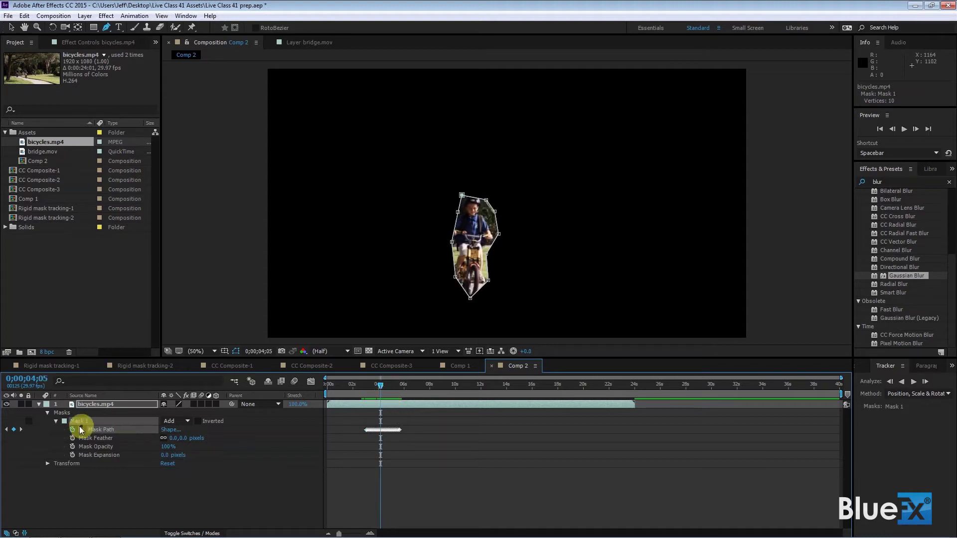
click(48, 414)
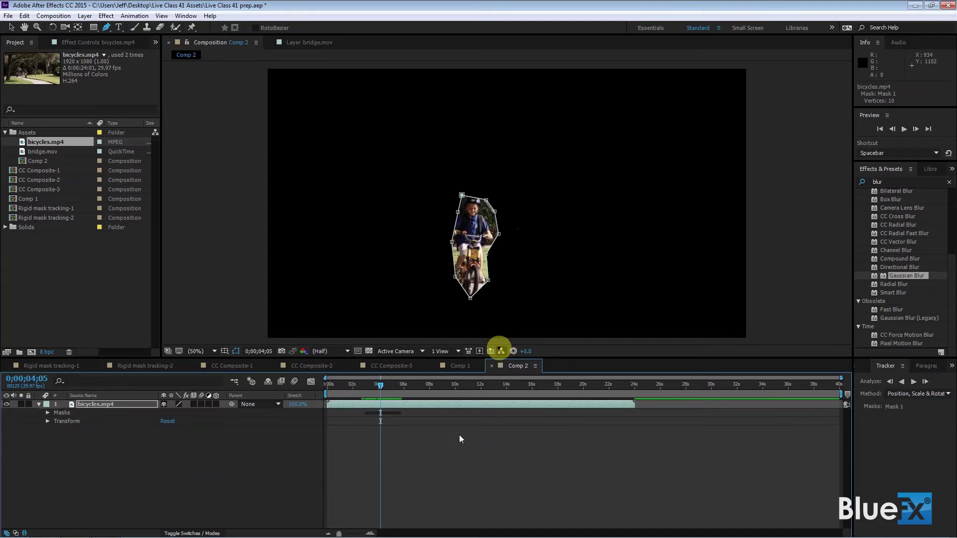
click(48, 413)
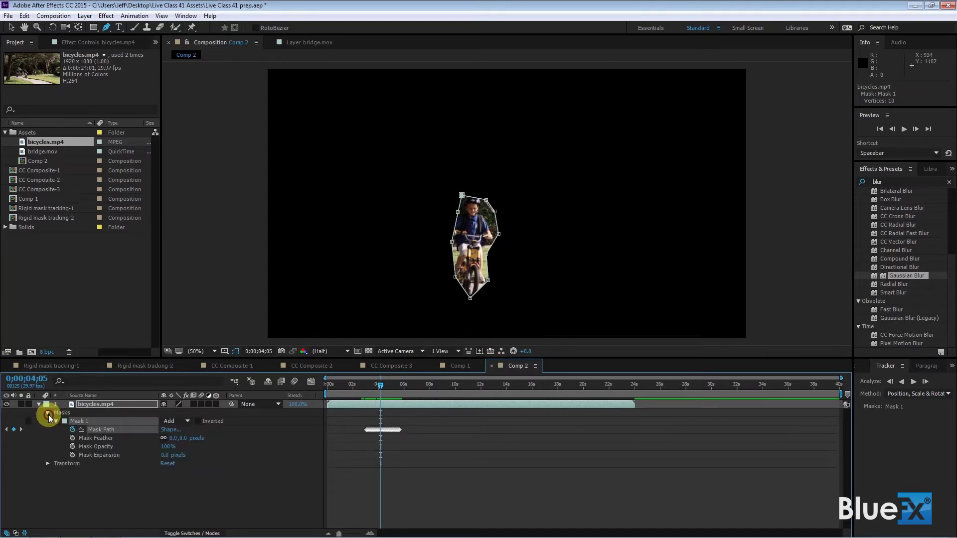
click(187, 422)
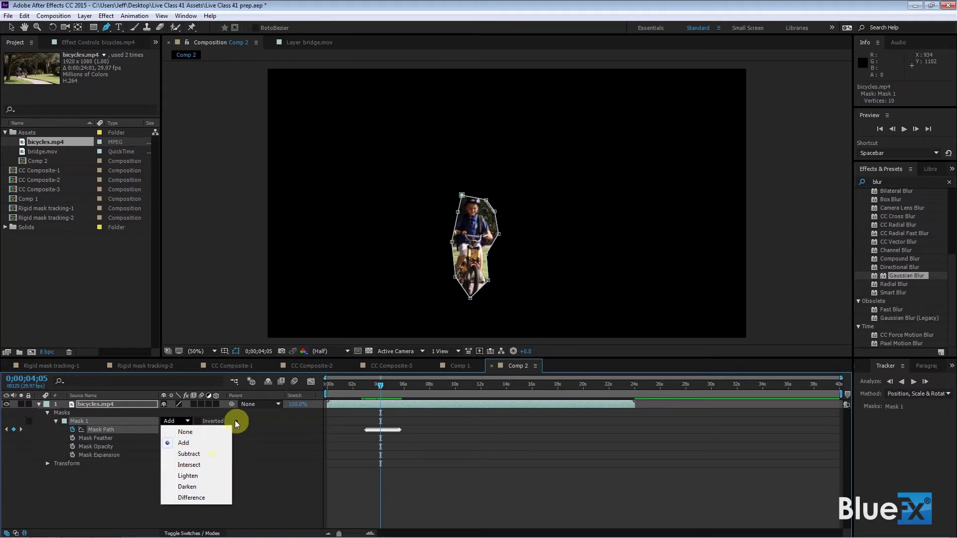
click(188, 454)
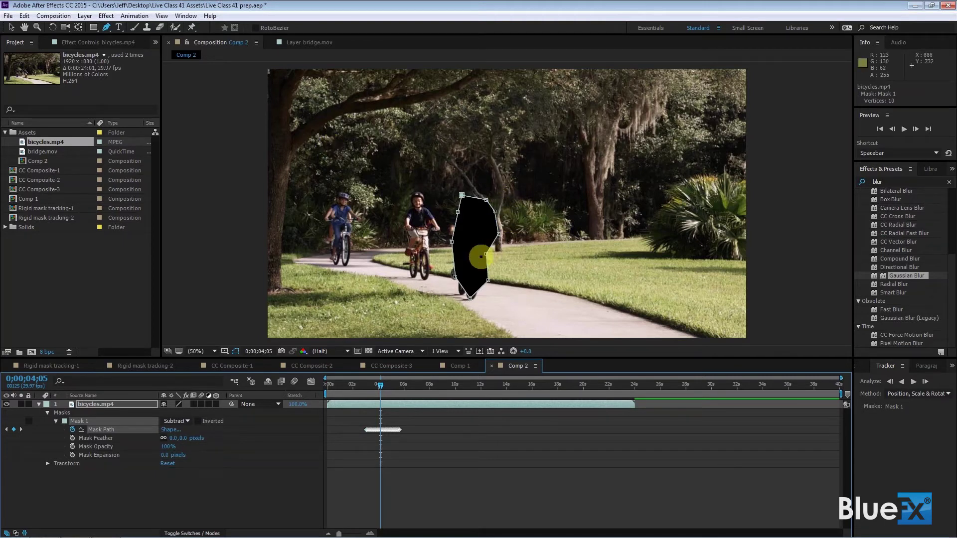
- Apply Gaussian Blur to bicycles.mp4 with Repeat Edge Pixels on and Blurriness 54.9
click(56, 422)
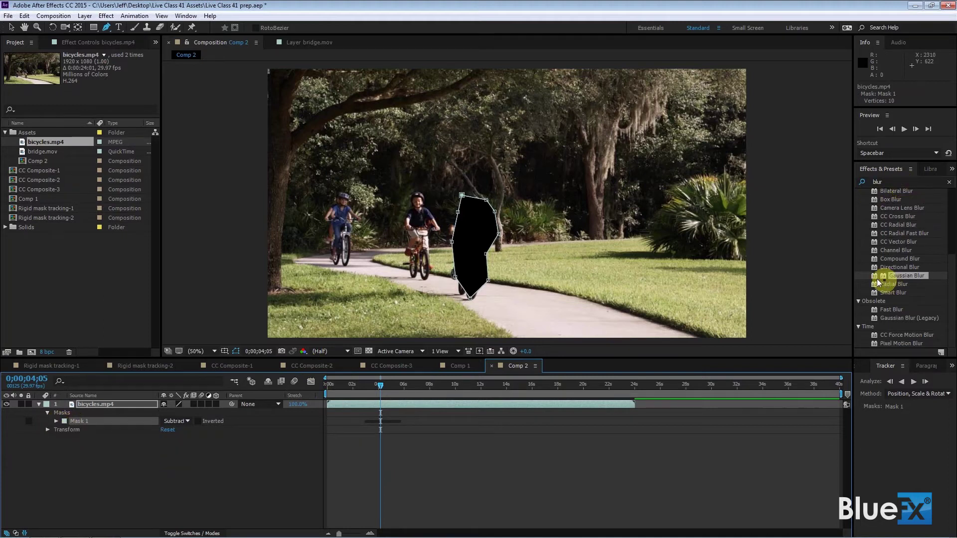
drag(887, 277, 467, 405)
key(v)
click(349, 187)
click(675, 124)
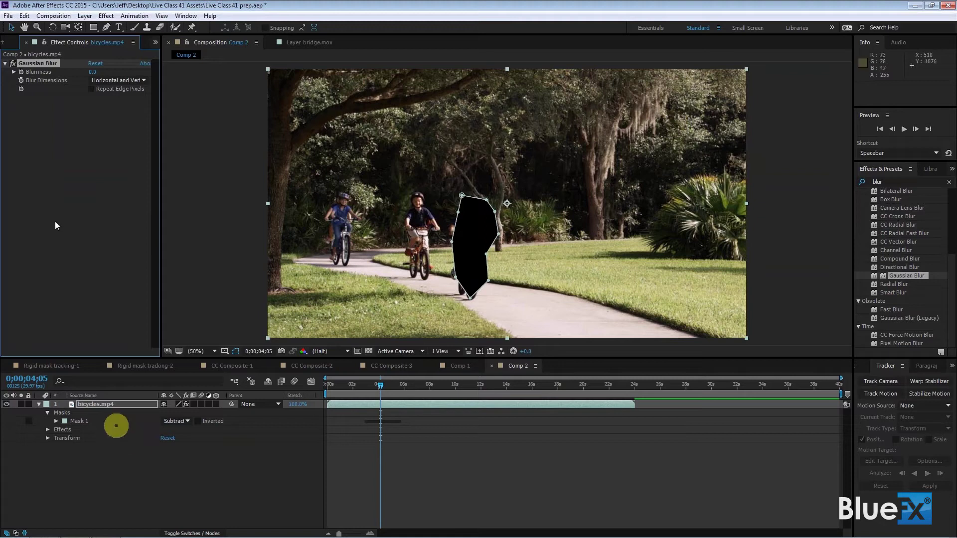
click(92, 88)
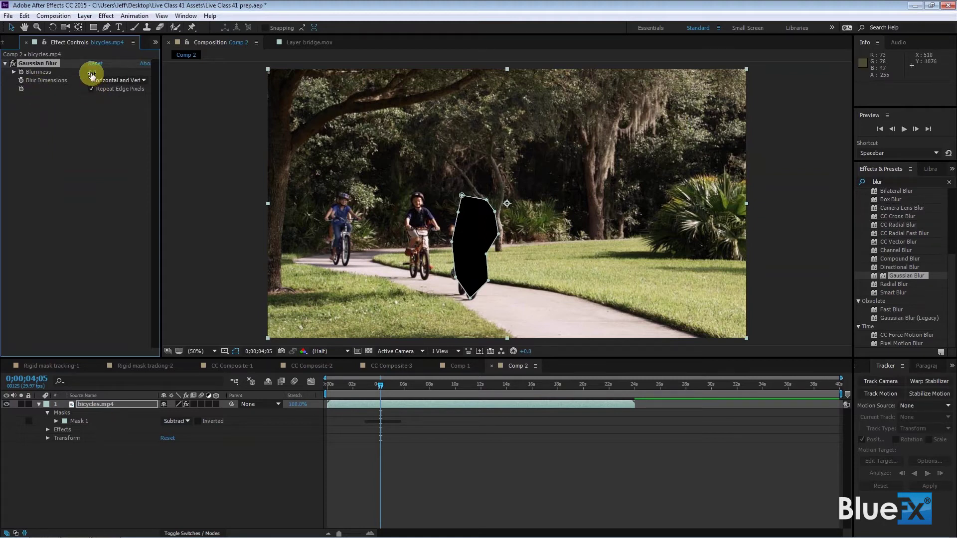
drag(92, 74, 373, 82)
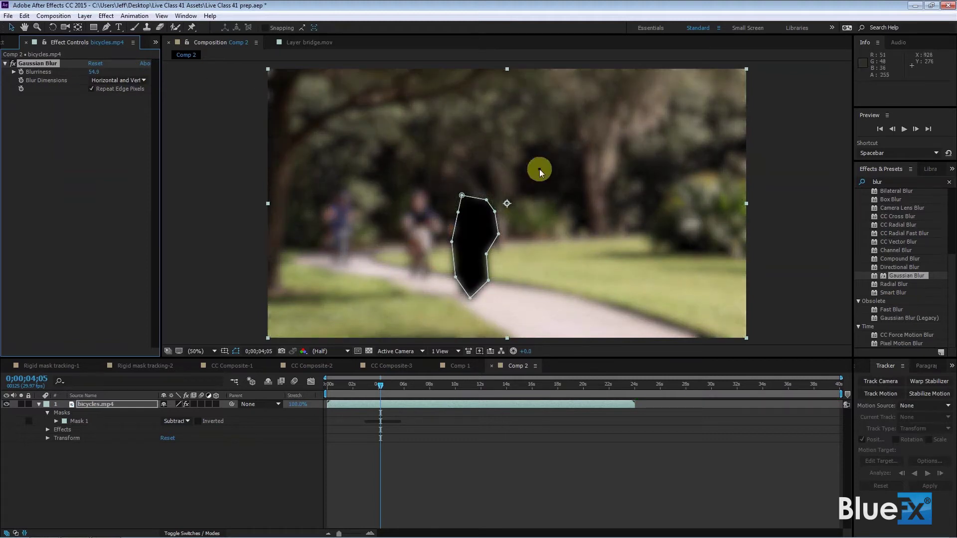
- Apply Curves to the footage and pull a midpoint on the RGB curve down to darken it
click(948, 182)
click(879, 181)
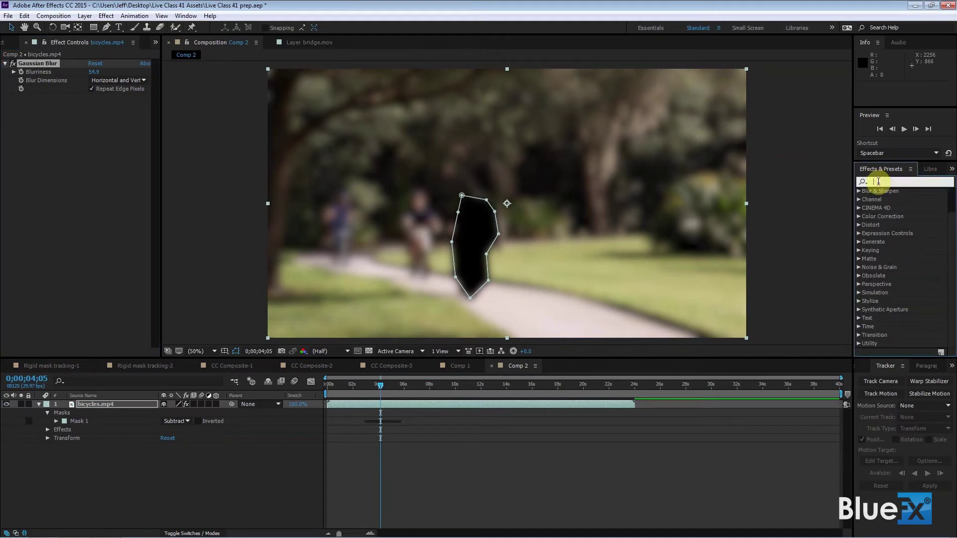
text(curves)
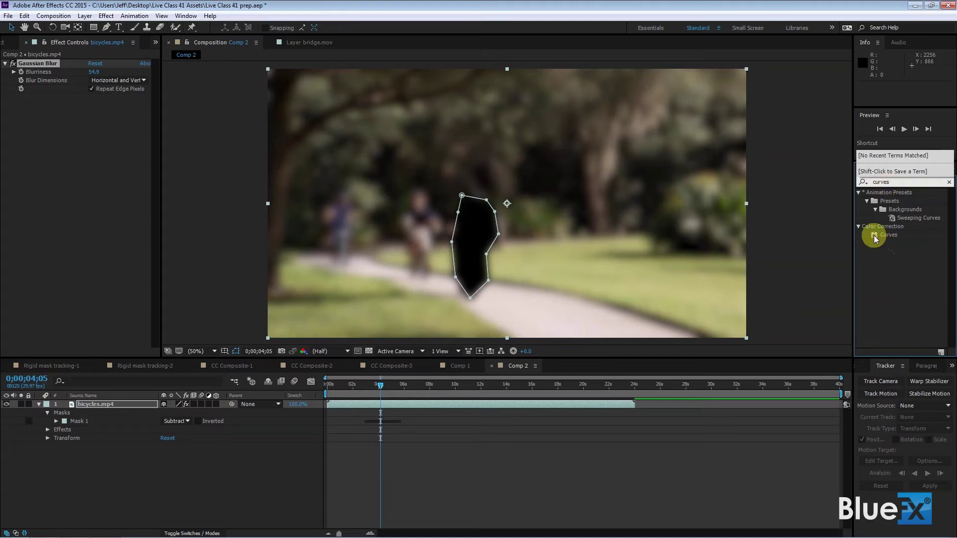
drag(876, 239, 677, 206)
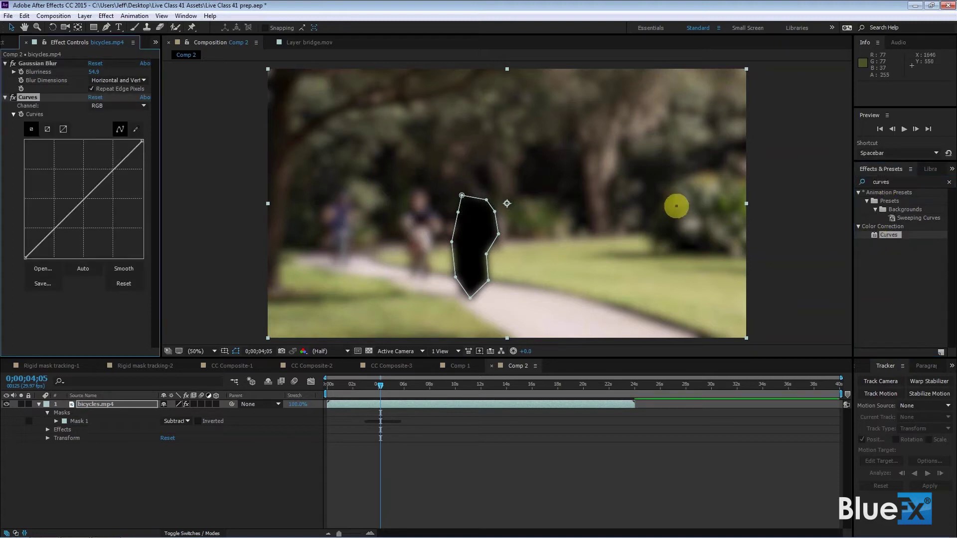
click(85, 200)
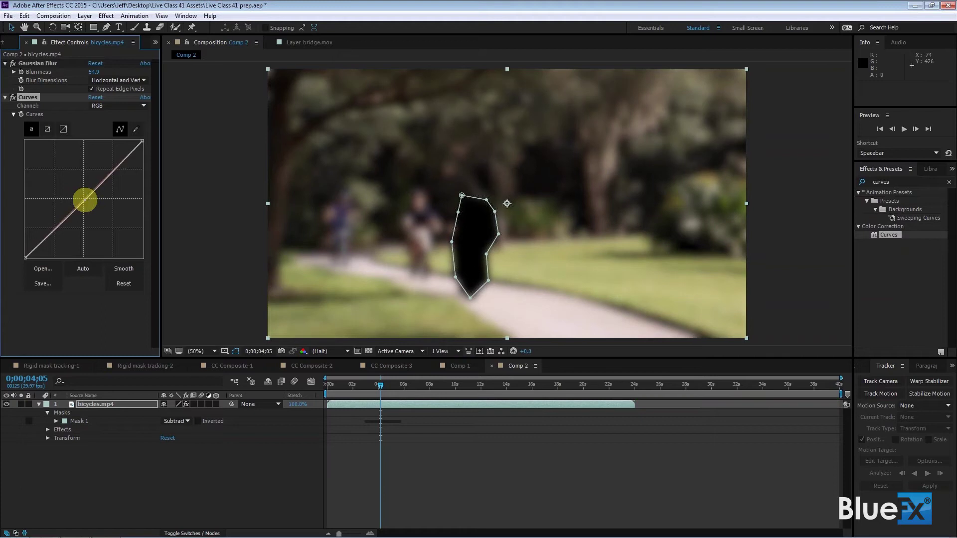
drag(85, 200, 100, 208)
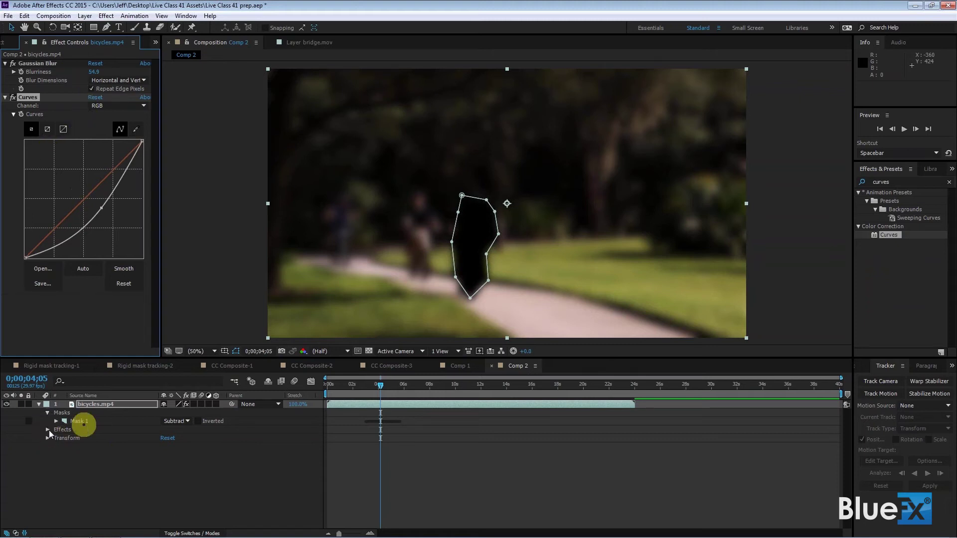
- Add Mask Reference 1 = Mask 1 to Gaussian Blur's Compositing Options
click(48, 430)
click(73, 447)
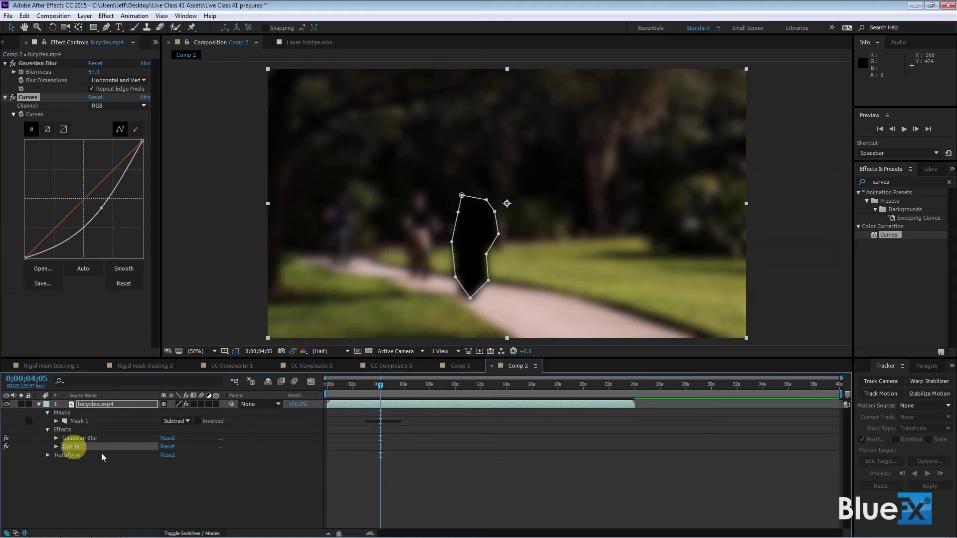
click(56, 438)
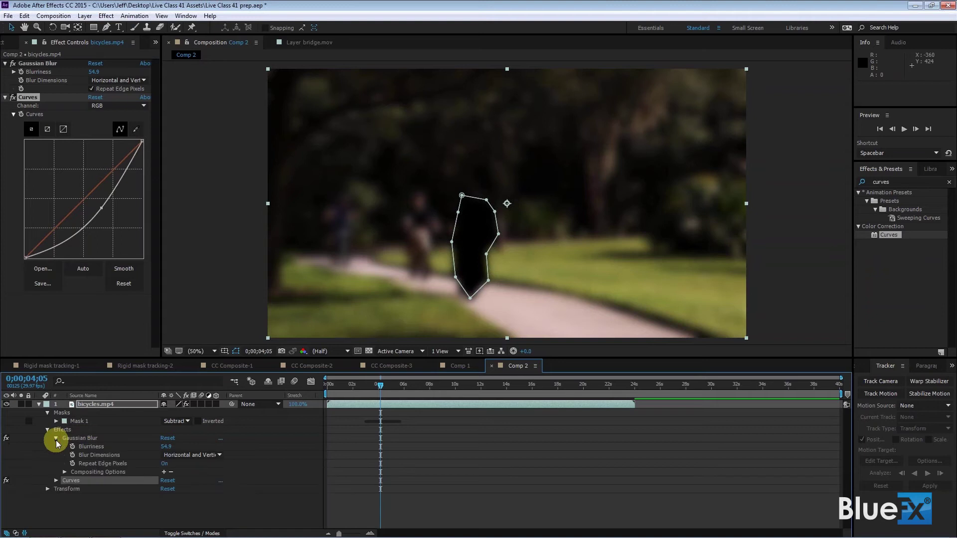
click(163, 473)
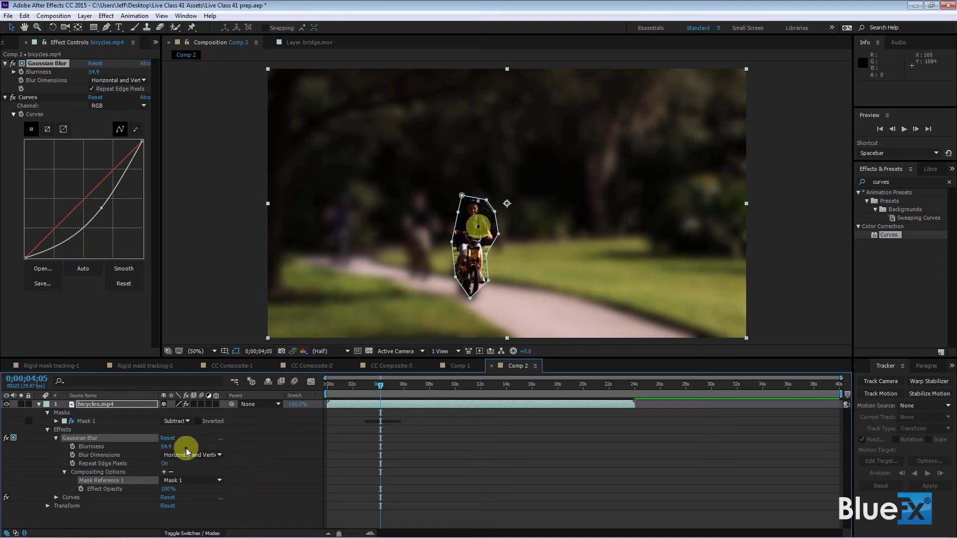
click(114, 506)
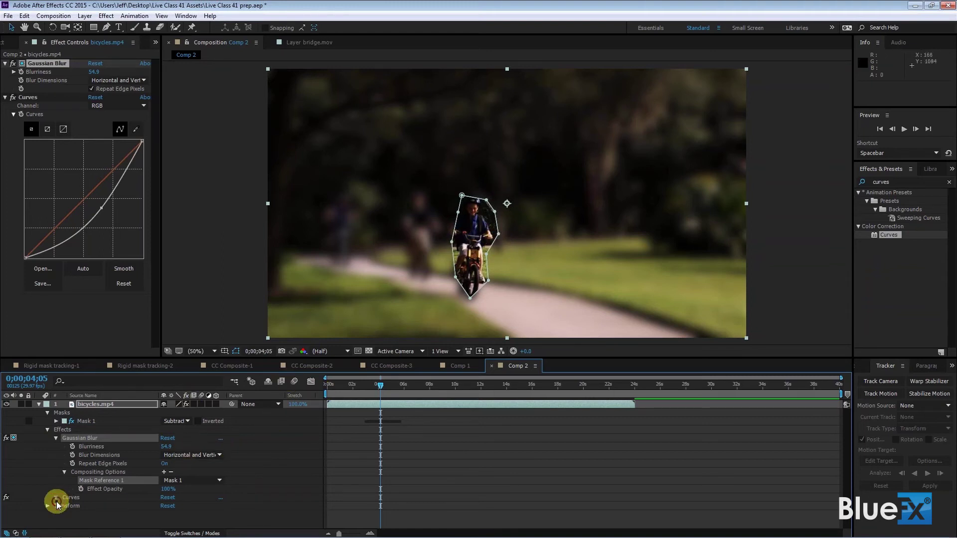
- Add Mask Reference 1 = Mask 1 to the Curves effect's Compositing Options too
click(55, 499)
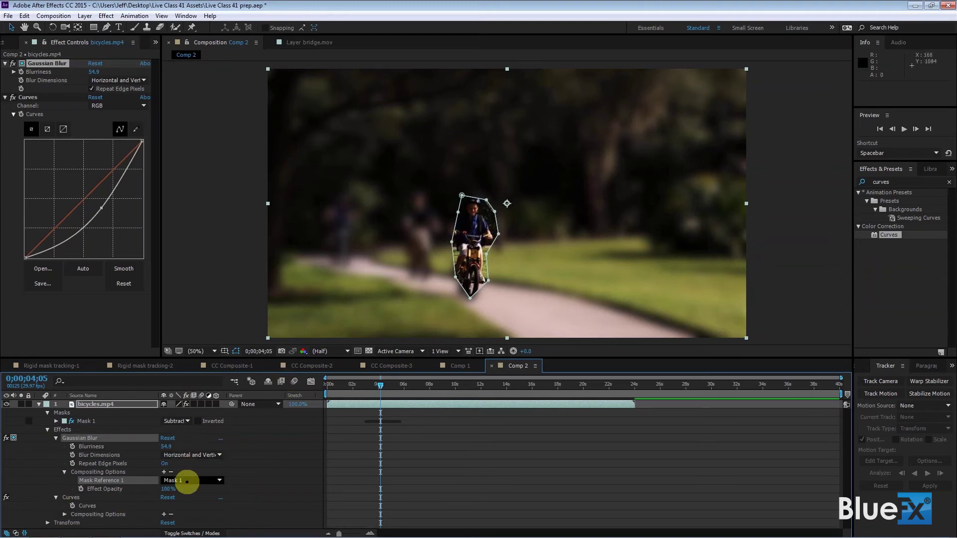
click(164, 516)
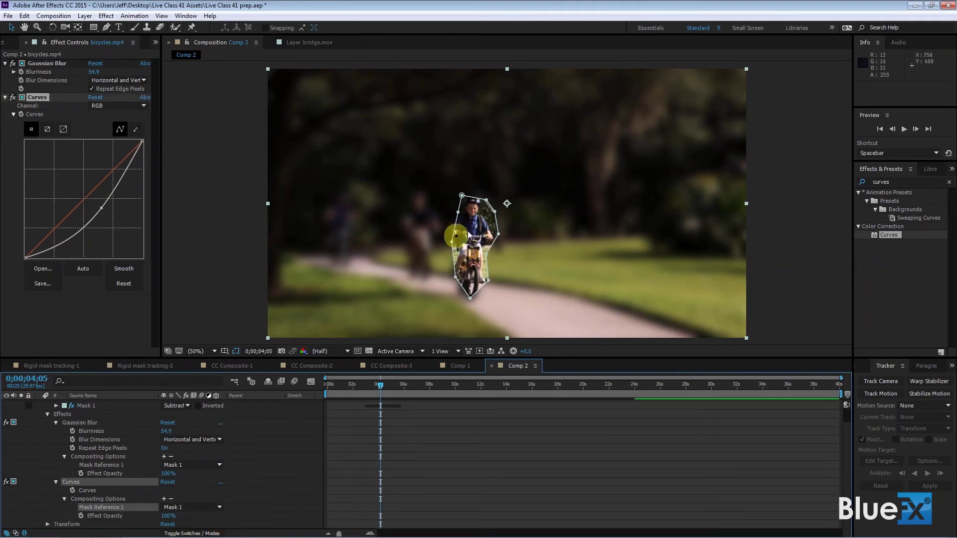
click(255, 419)
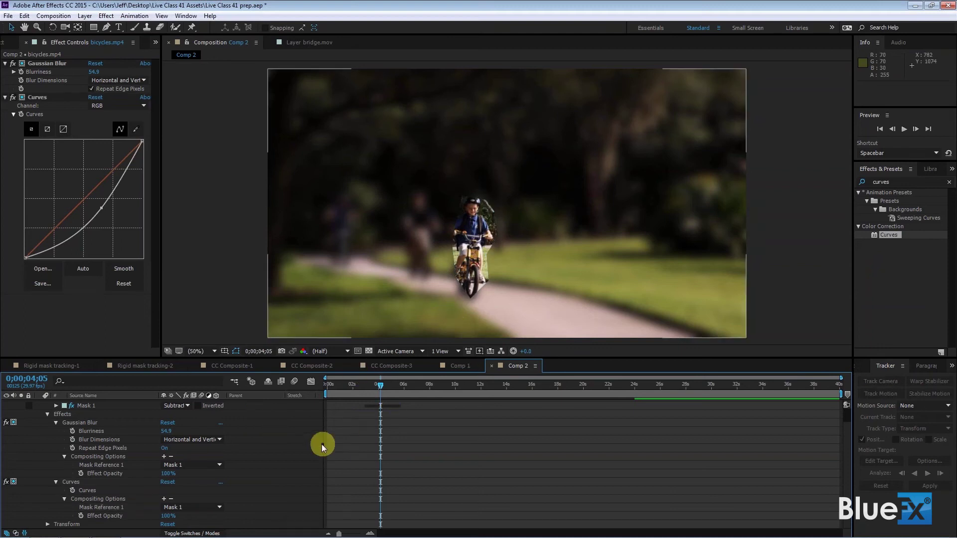
- Set Mask 1's feather to 94 px and expansion to 54 px, then review frame 0;00;03;14 without the outline
scroll(322, 447, up, 1)
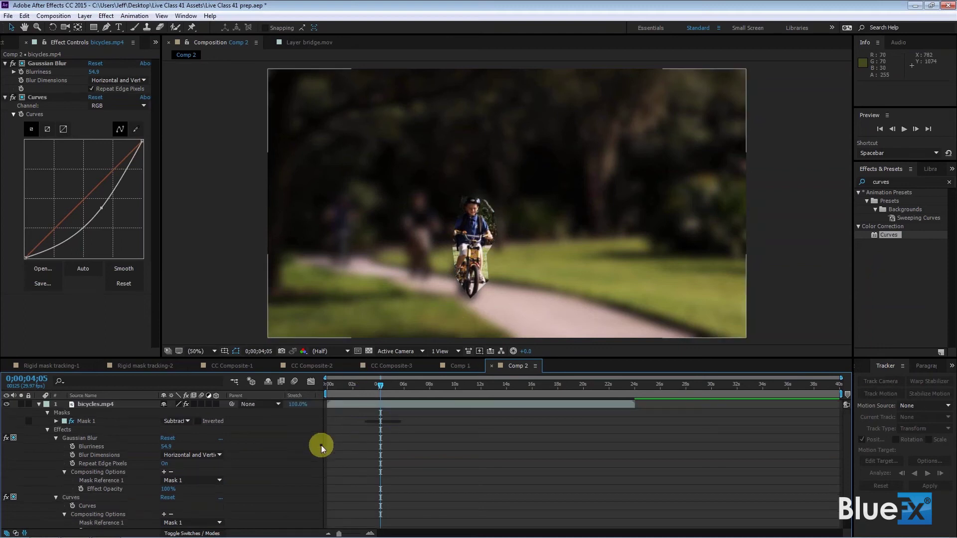
click(56, 422)
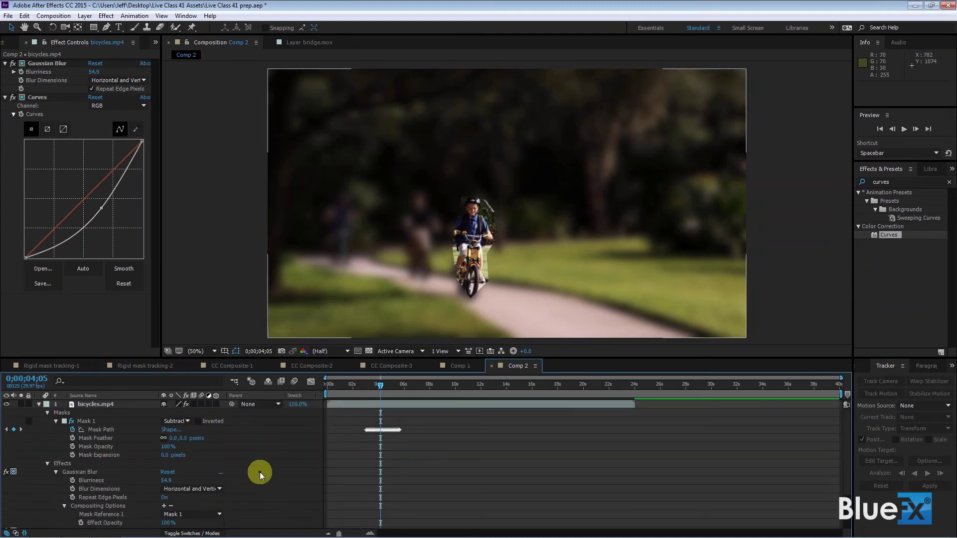
click(181, 439)
drag(180, 439, 249, 443)
click(294, 443)
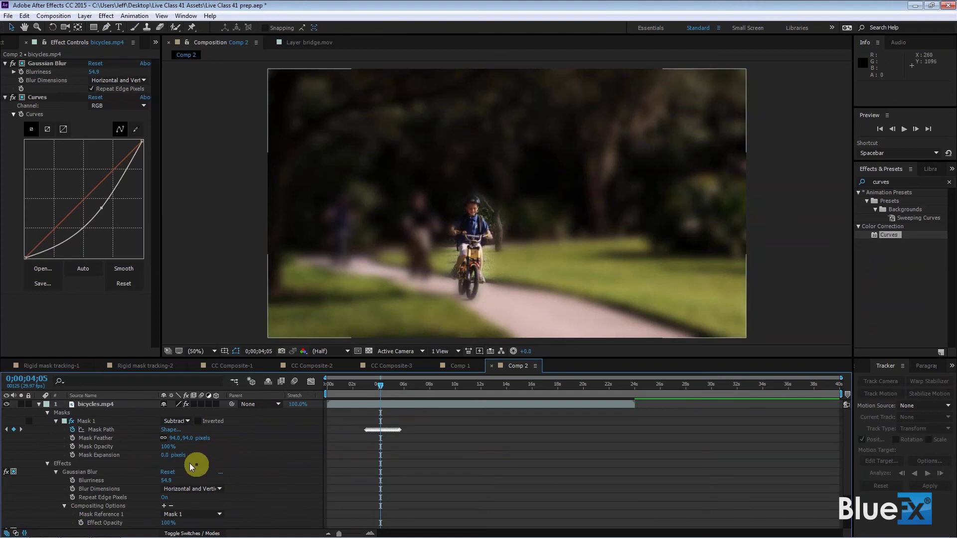
drag(164, 457, 200, 459)
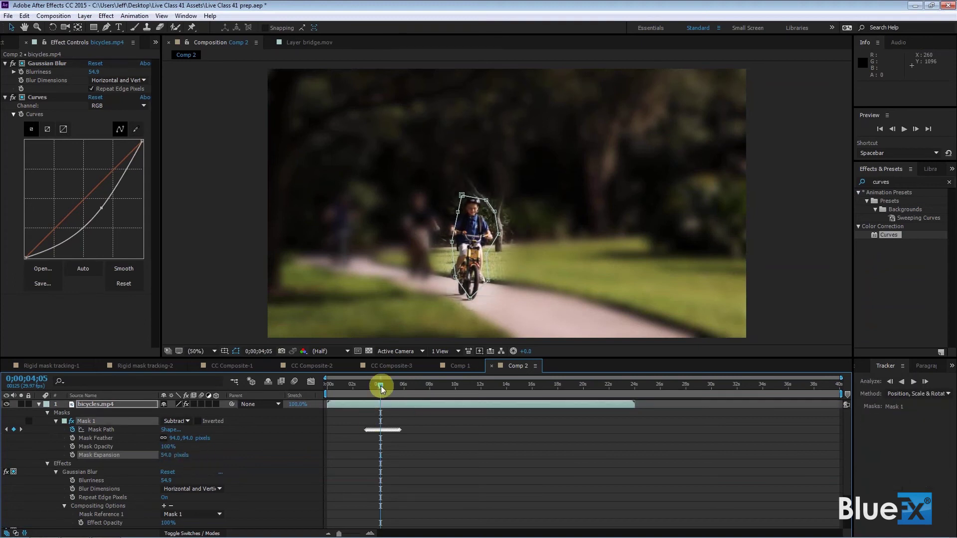
drag(381, 389, 372, 385)
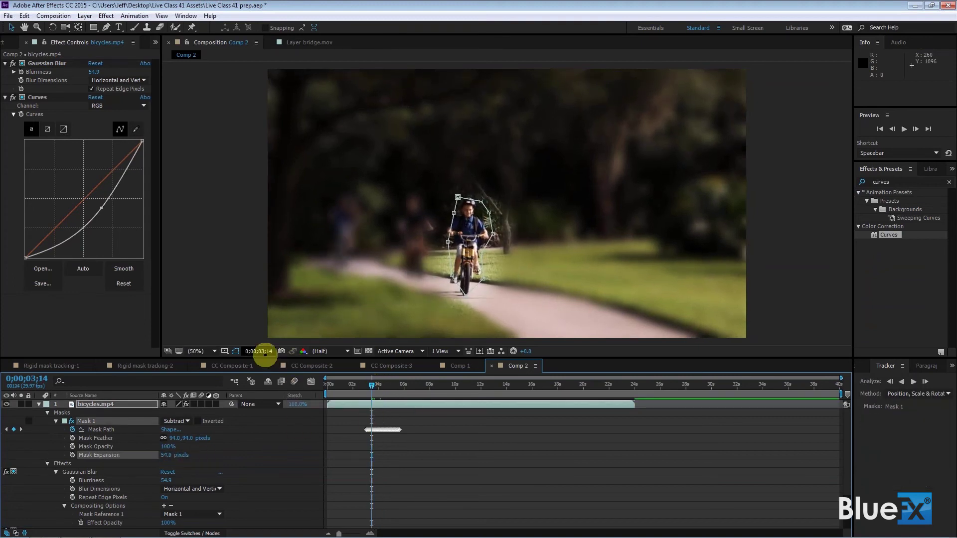
click(238, 352)
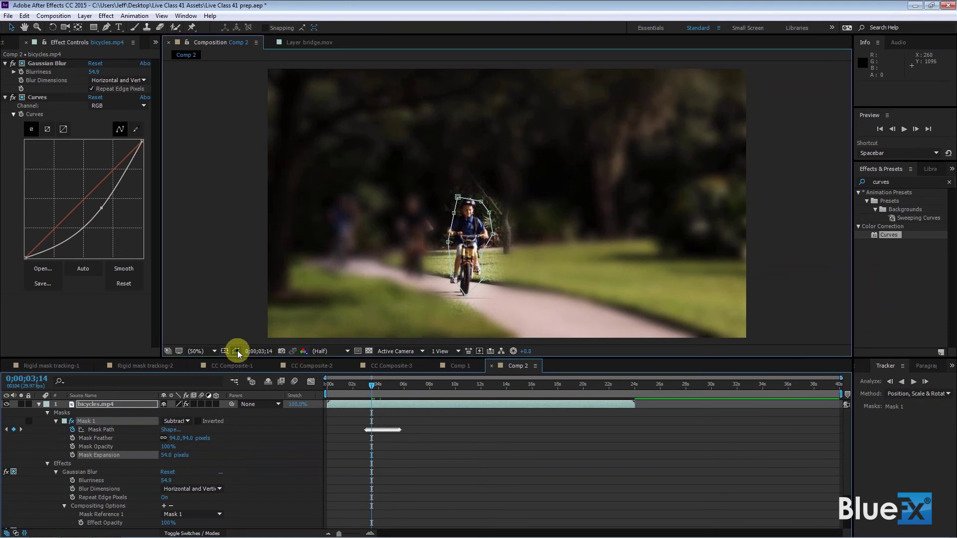